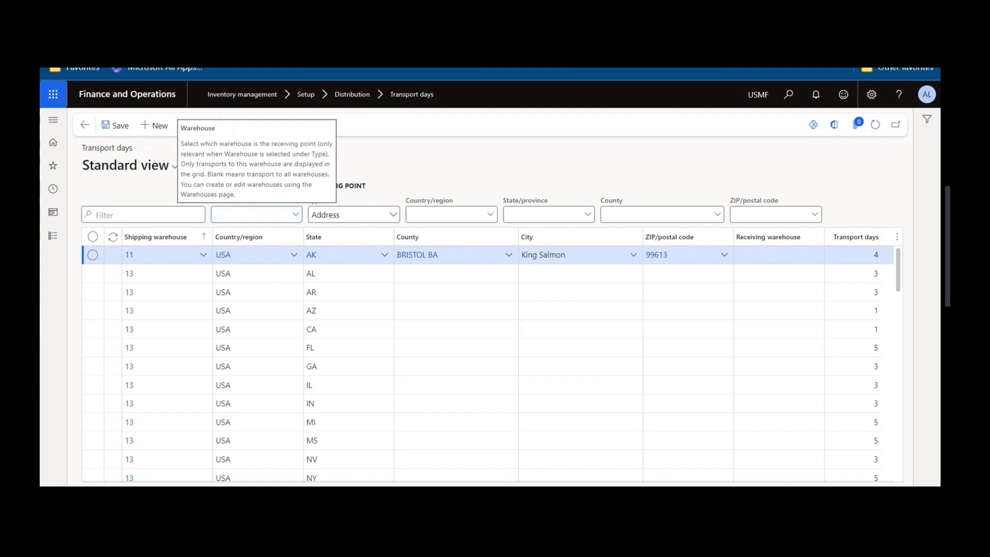
Review the address-based transport days in the grid and the warehouses available as shipping point.
{"action": "scroll", "coordinate": [515, 360], "scroll_direction": "down", "scroll_amount": 10}
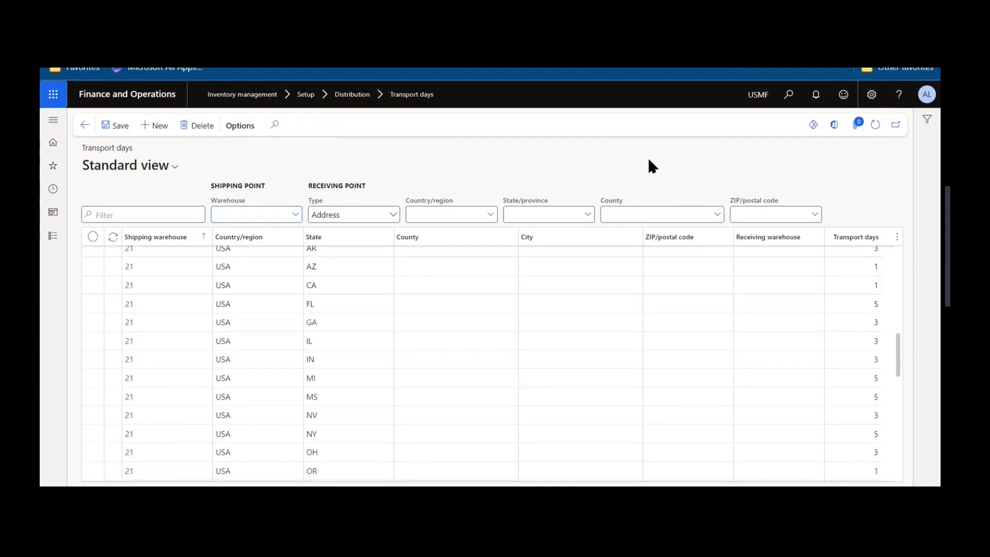
{"action": "left_click_drag", "start_coordinate": [897, 361], "coordinate": [882, 186]}
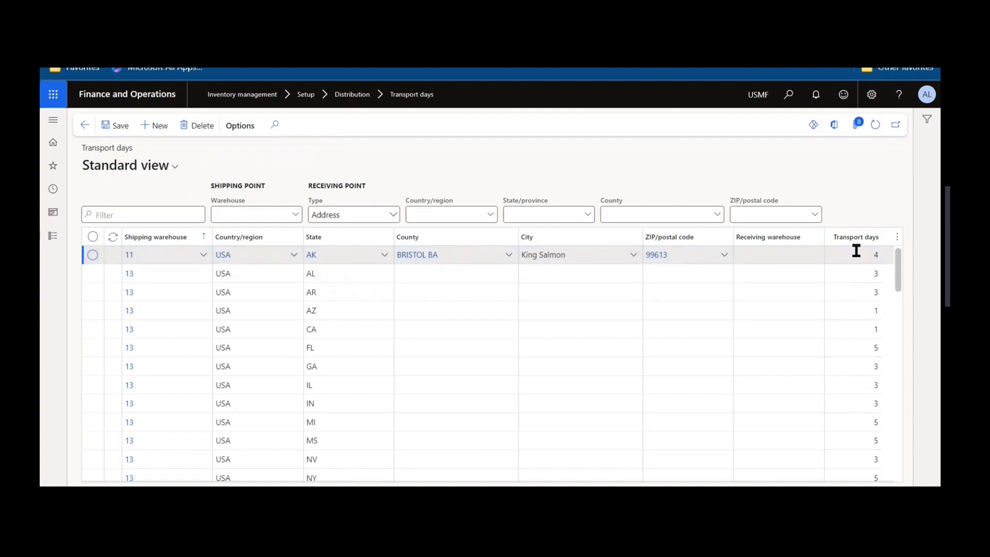
{"action": "left_click", "coordinate": [742, 273]}
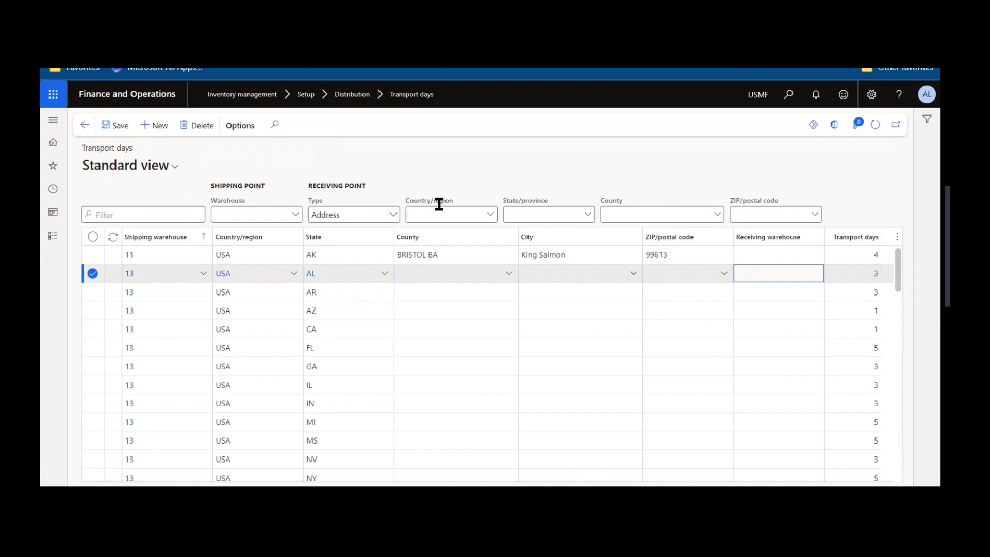
{"action": "left_click", "coordinate": [296, 214]}
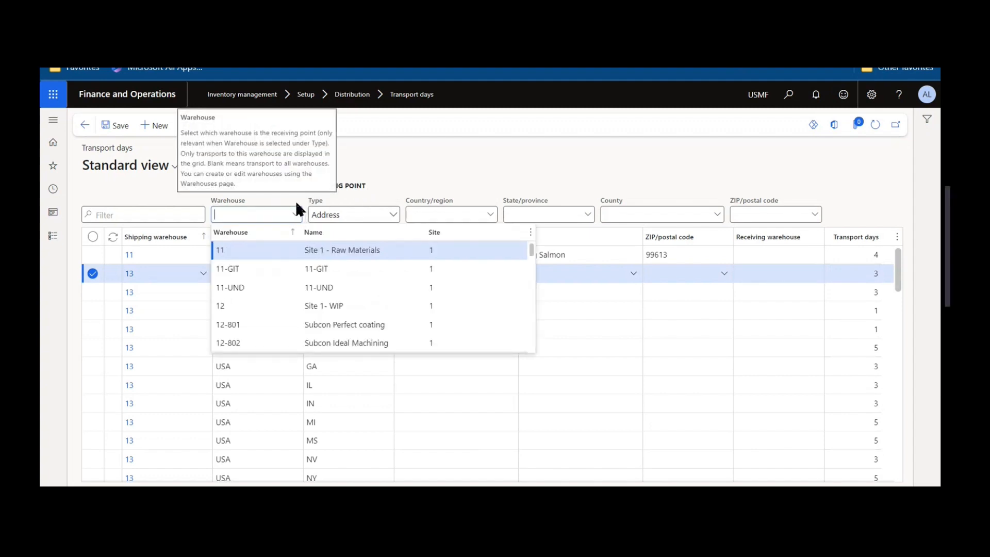
Filter the transport days by receiving point type Warehouse to view the warehouse-to-warehouse entries.
{"action": "left_click", "coordinate": [393, 214]}
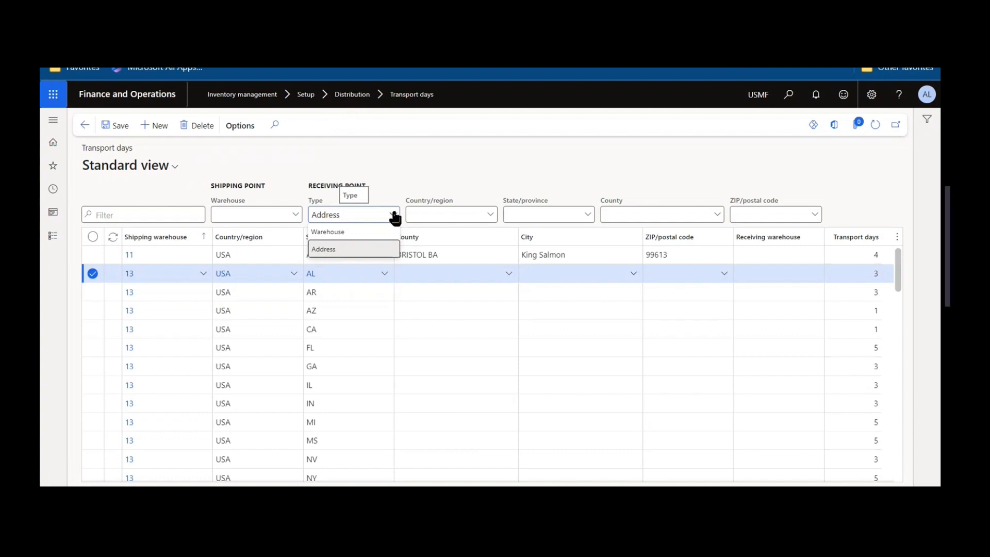
{"action": "left_click", "coordinate": [360, 232]}
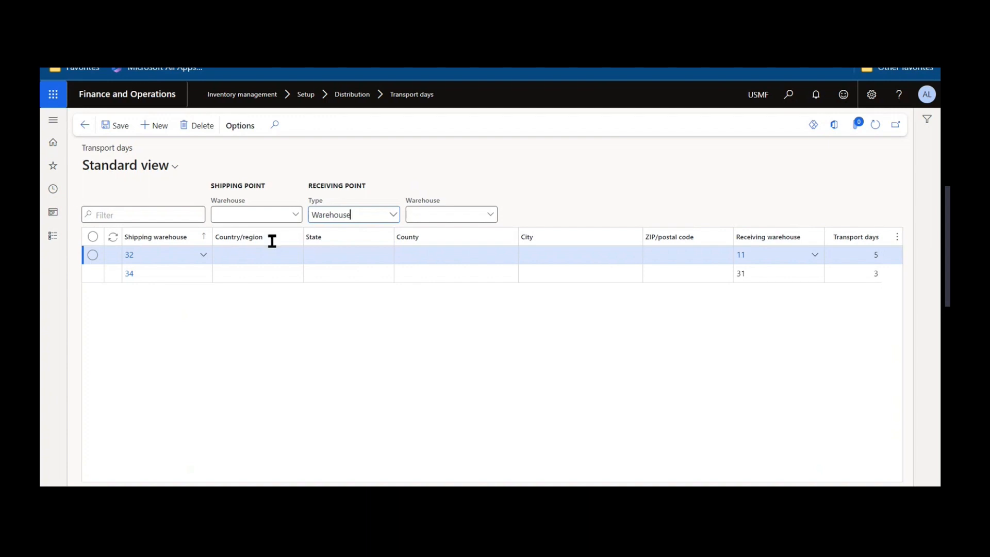
{"action": "left_click", "coordinate": [490, 219]}
{"action": "left_click", "coordinate": [375, 221]}
Switch the receiving point type to Address and review the transport days by shipping warehouse and state.
{"action": "left_click", "coordinate": [394, 216]}
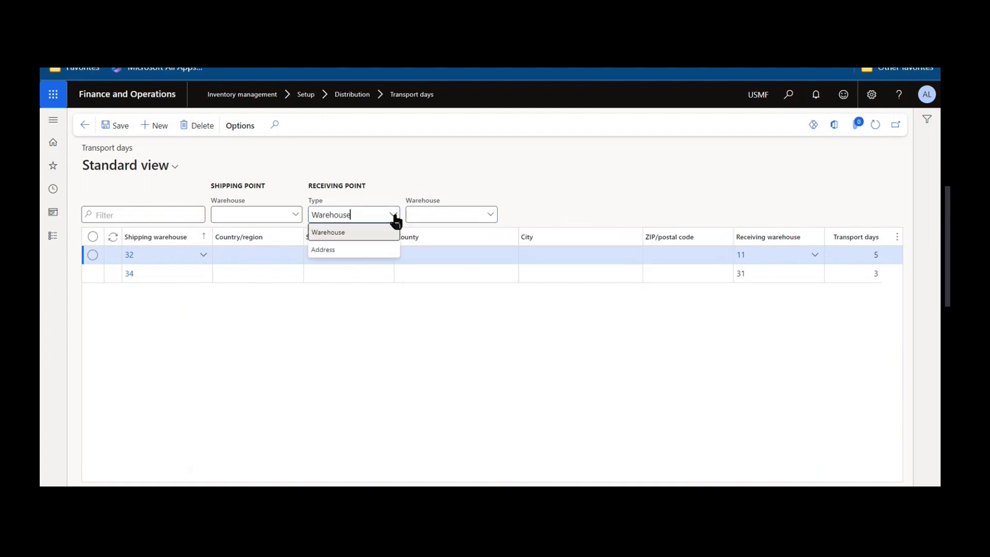
{"action": "left_click", "coordinate": [389, 248]}
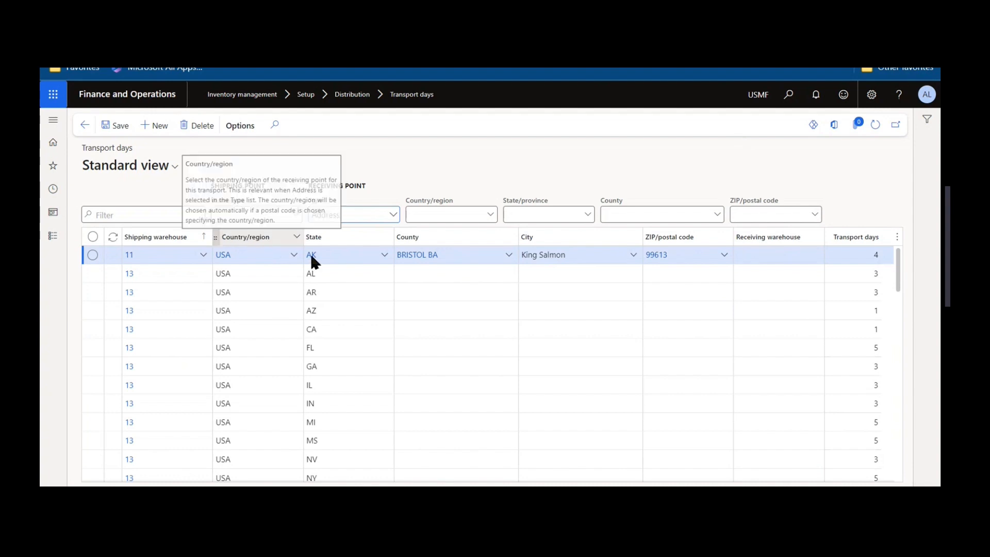
{"action": "left_click", "coordinate": [454, 252]}
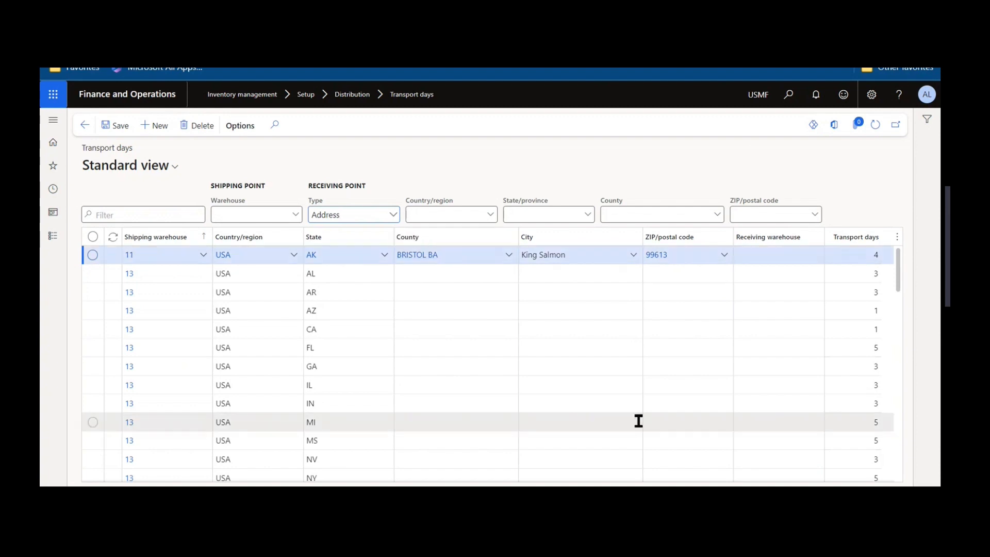
{"action": "scroll", "coordinate": [900, 264], "scroll_direction": "down", "scroll_amount": 10}
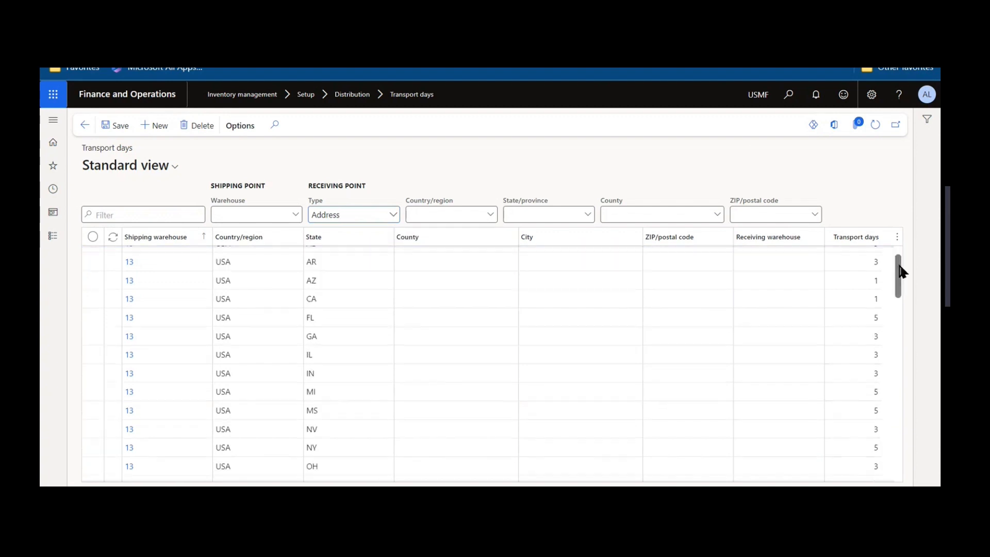
{"action": "scroll", "coordinate": [901, 443], "scroll_direction": "down", "scroll_amount": 10}
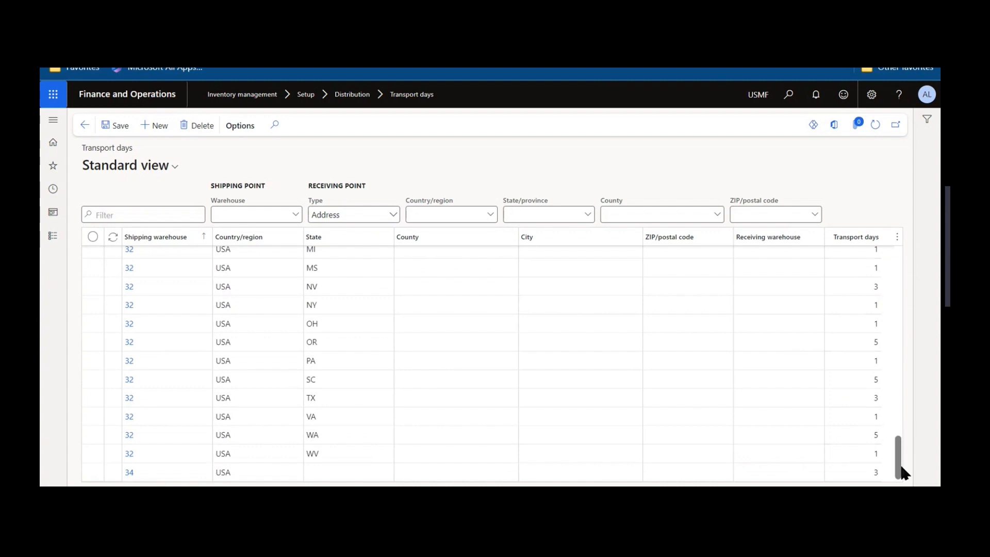
{"action": "left_click_drag", "start_coordinate": [901, 471], "coordinate": [897, 223]}
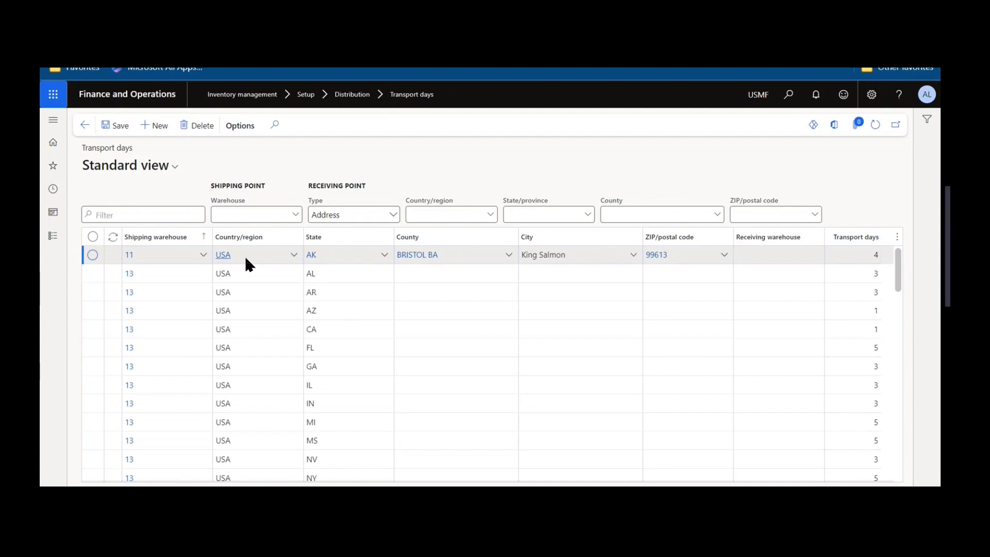
{"action": "left_click", "coordinate": [245, 273]}
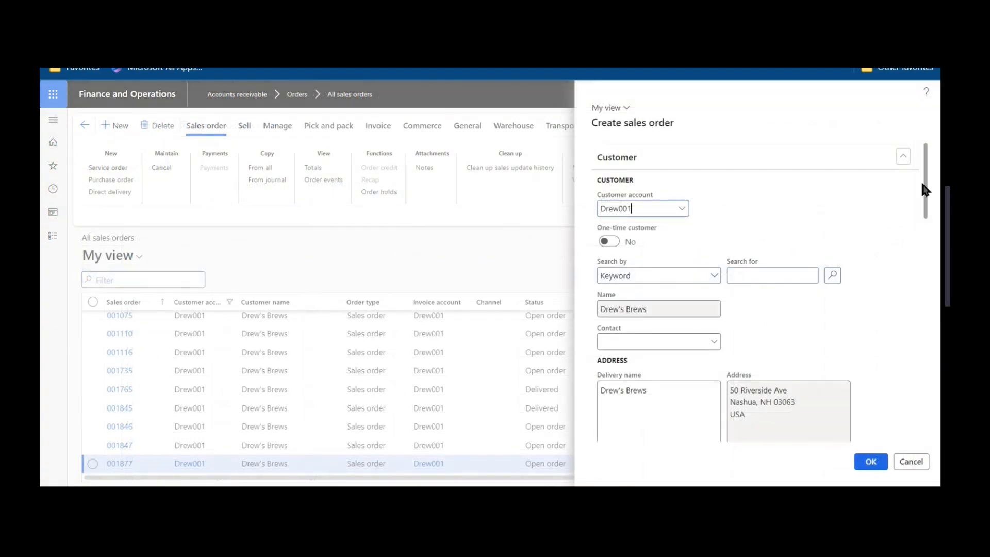
Add a new delivery address to the sales order being created and name it Alabama.
{"action": "left_click_drag", "start_coordinate": [926, 165], "coordinate": [928, 228]}
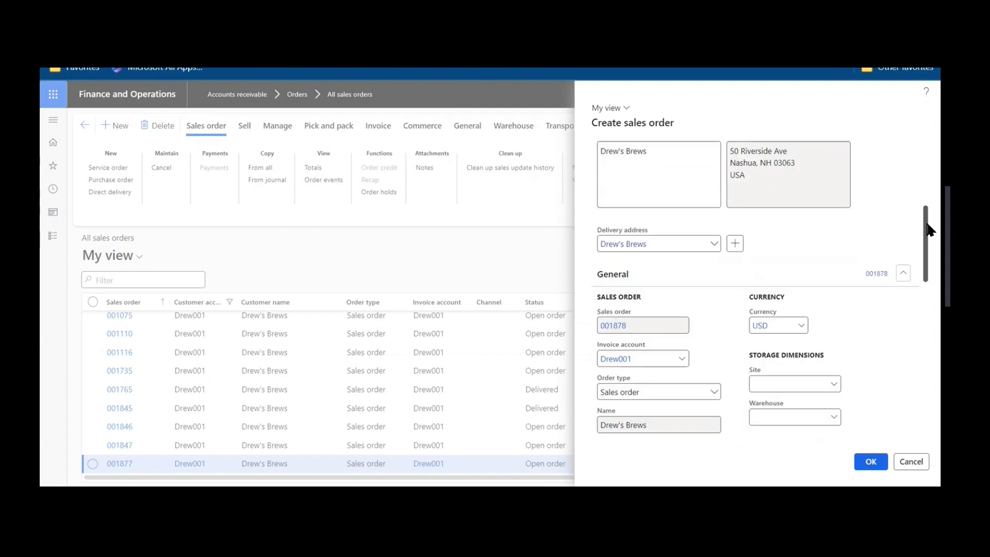
{"action": "left_click", "coordinate": [732, 247]}
{"action": "type", "text": "Alabama"}
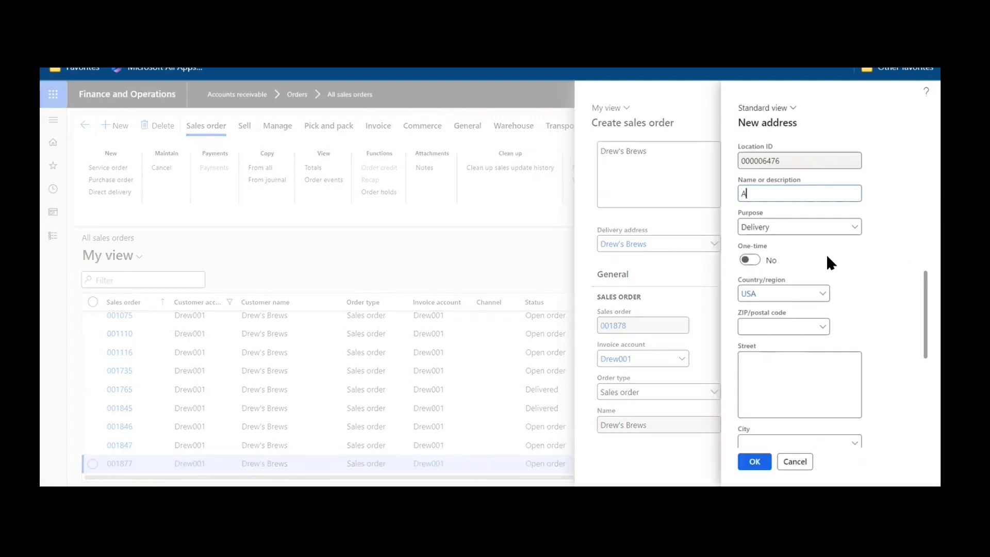
{"action": "key", "text": "Tab"}
{"action": "key", "text": "Tab"}
{"action": "key", "text": "Tab"}
{"action": "key", "text": "Tab"}
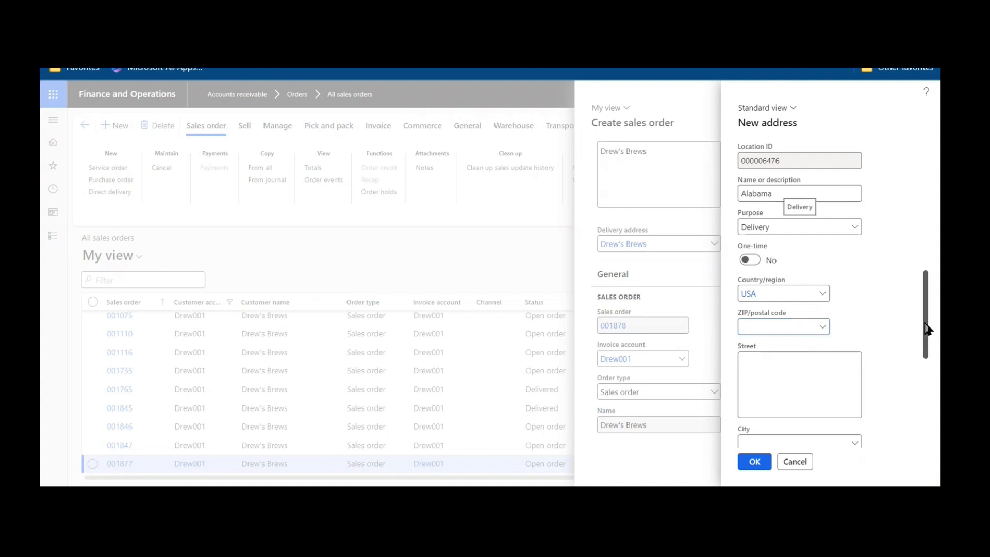
Set the new address's state to AL and its city to Billingsley.
{"action": "left_click_drag", "start_coordinate": [927, 327], "coordinate": [925, 369]}
{"action": "left_click", "coordinate": [817, 391]}
{"action": "type", "text": "al"}
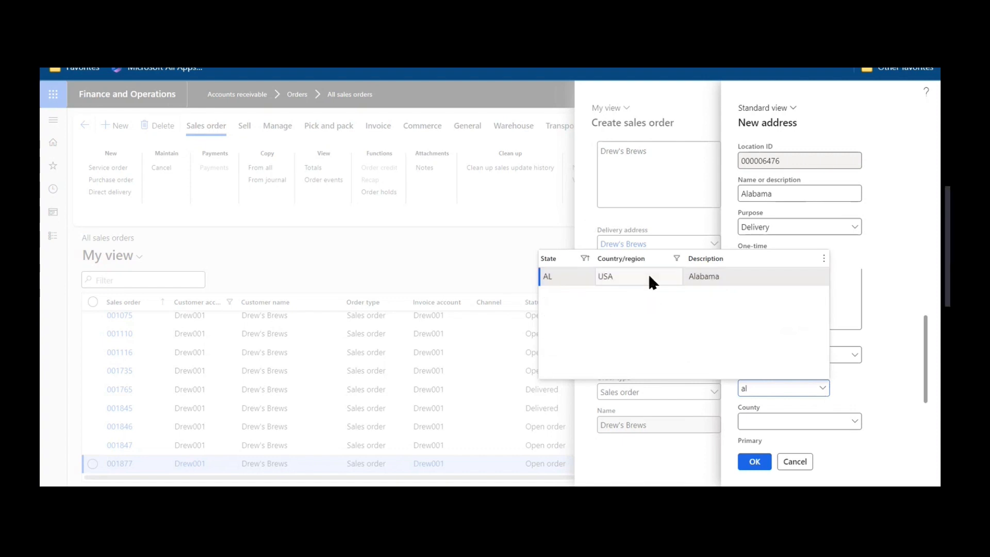
{"action": "left_click", "coordinate": [647, 275]}
{"action": "left_click", "coordinate": [855, 356]}
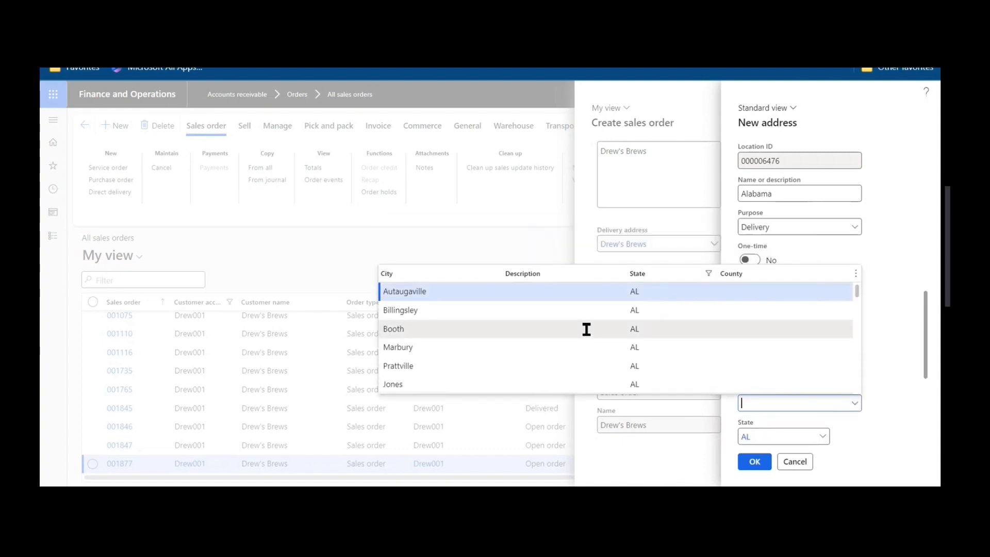
{"action": "left_click", "coordinate": [585, 314]}
{"action": "left_click", "coordinate": [583, 308]}
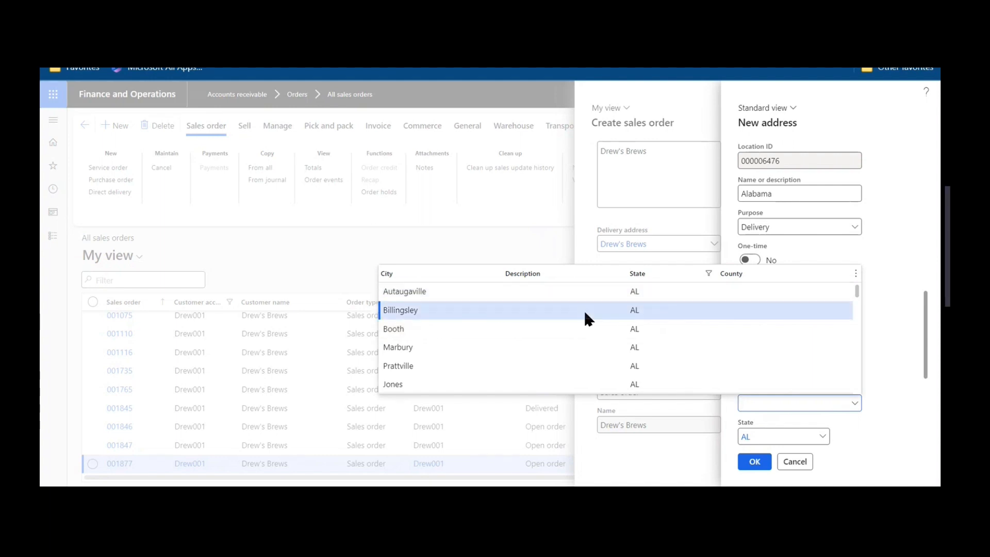
Filter the postal codes by cities beginning with "bil" and assign the Billingsley ZIP code to the new address.
{"action": "left_click", "coordinate": [793, 347]}
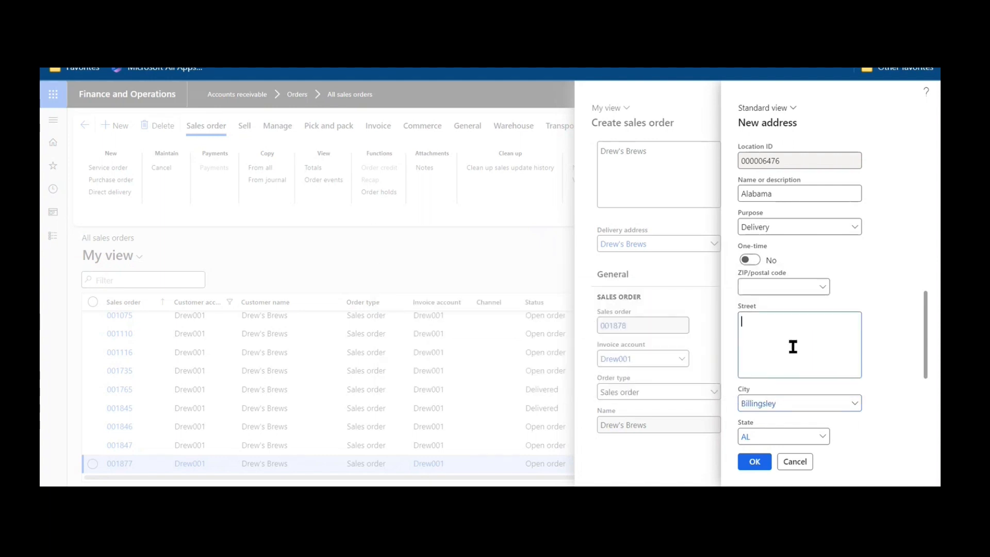
{"action": "left_click", "coordinate": [824, 288]}
{"action": "left_click", "coordinate": [826, 289]}
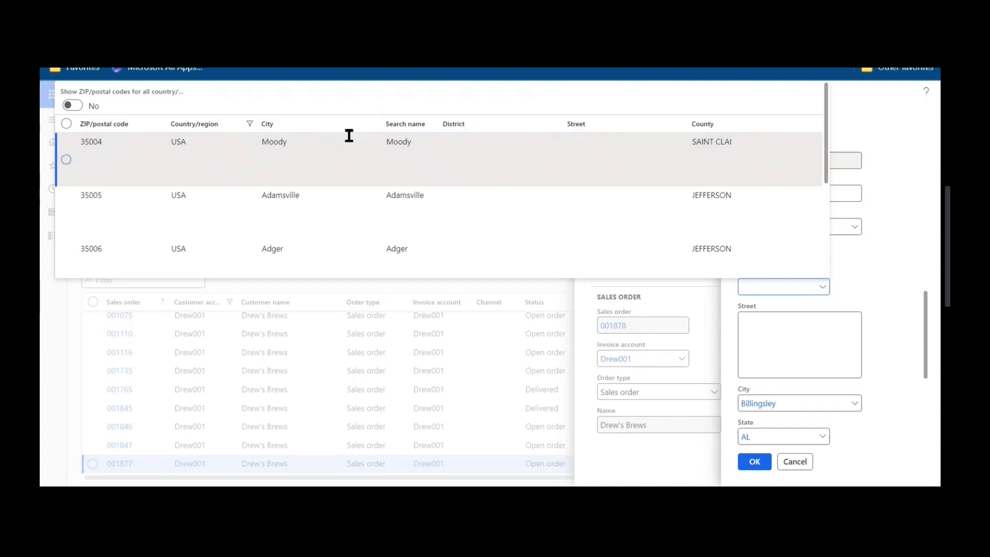
{"action": "left_click", "coordinate": [307, 133]}
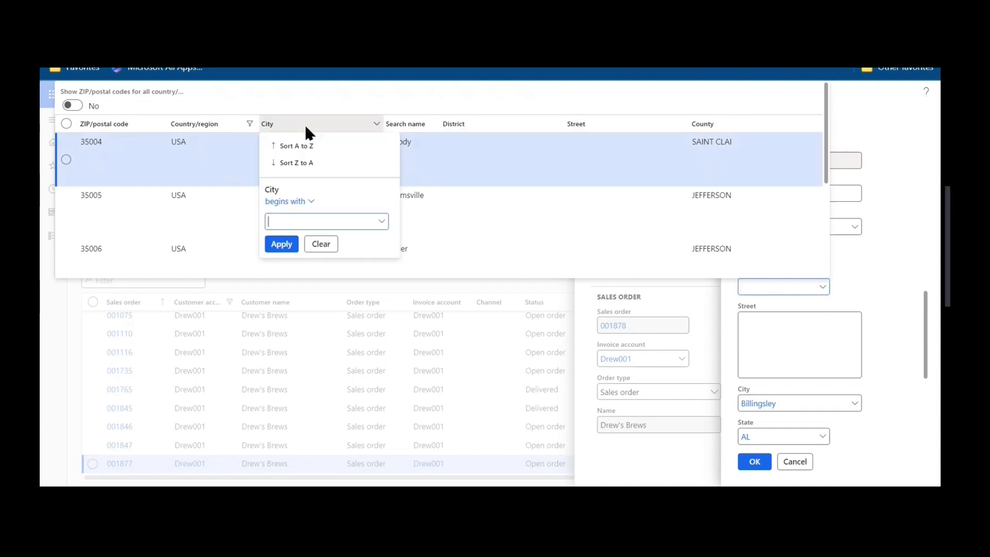
{"action": "type", "text": "bill"}
{"action": "key", "text": "Return"}
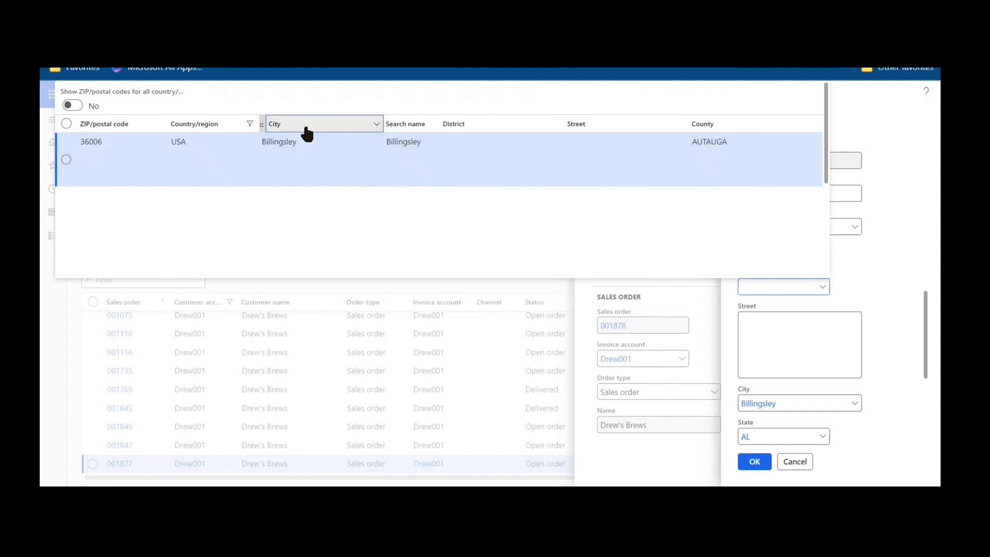
{"action": "left_click", "coordinate": [333, 151]}
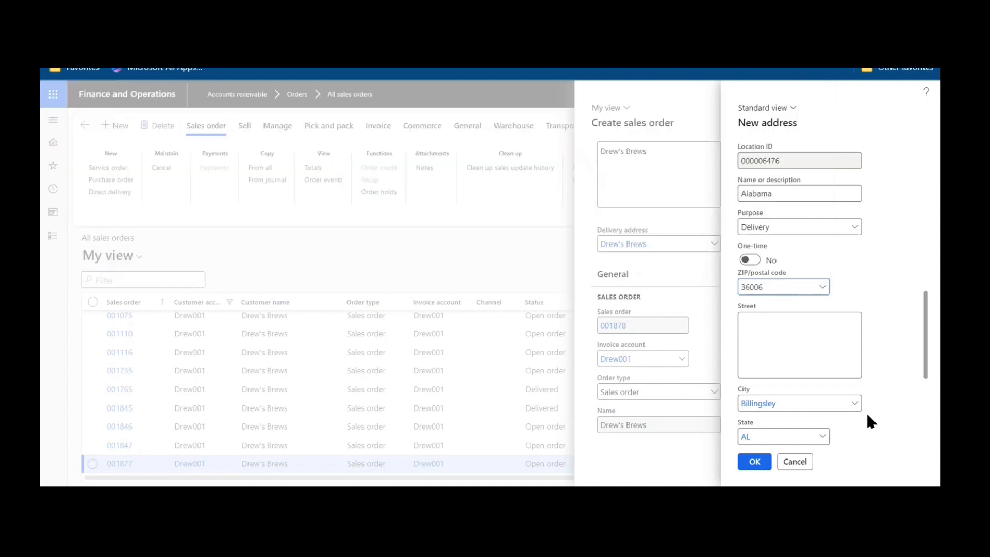
Enter the street address and save the new delivery address.
{"action": "left_click", "coordinate": [798, 344]}
{"action": "type", "text": "123 Main St"}
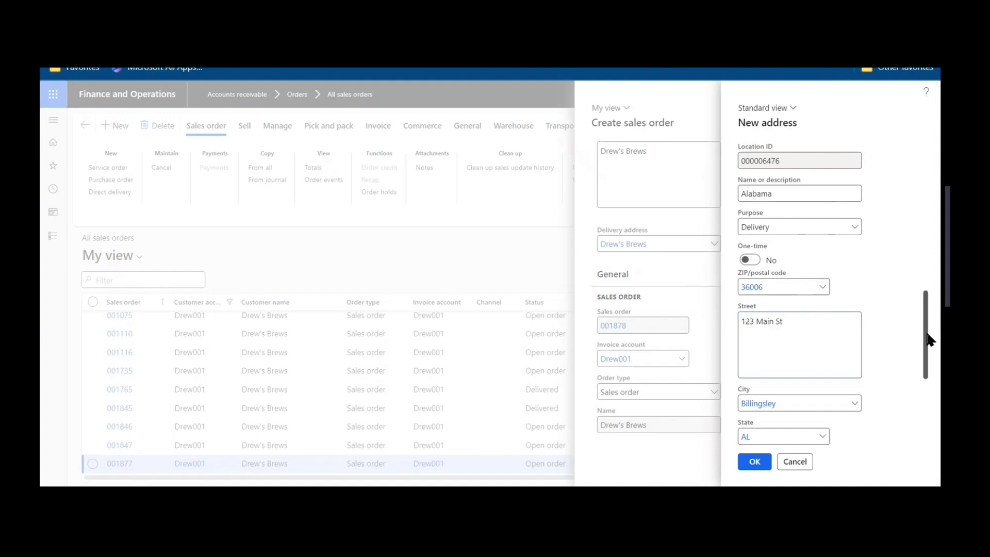
{"action": "scroll", "coordinate": [921, 325], "scroll_direction": "down", "scroll_amount": 2}
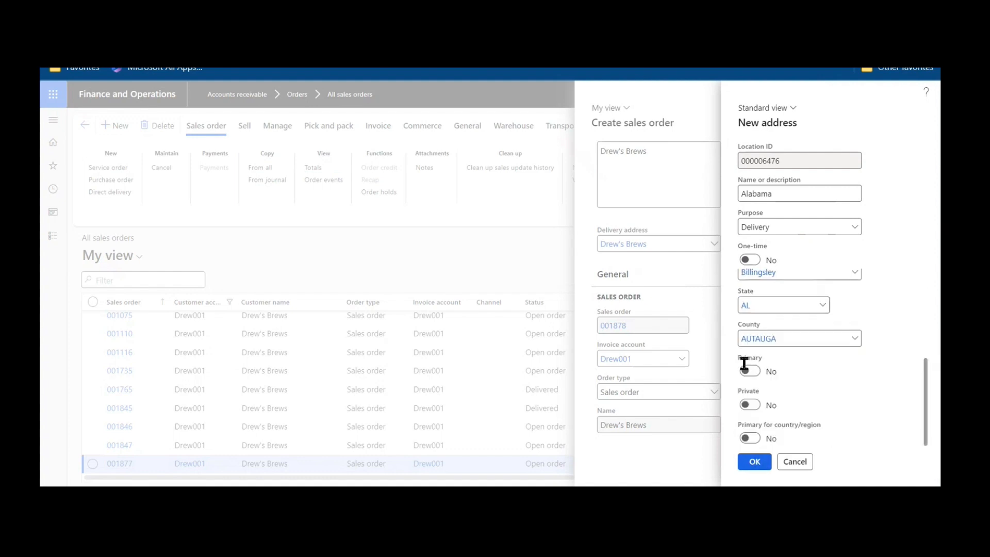
{"action": "left_click", "coordinate": [755, 461]}
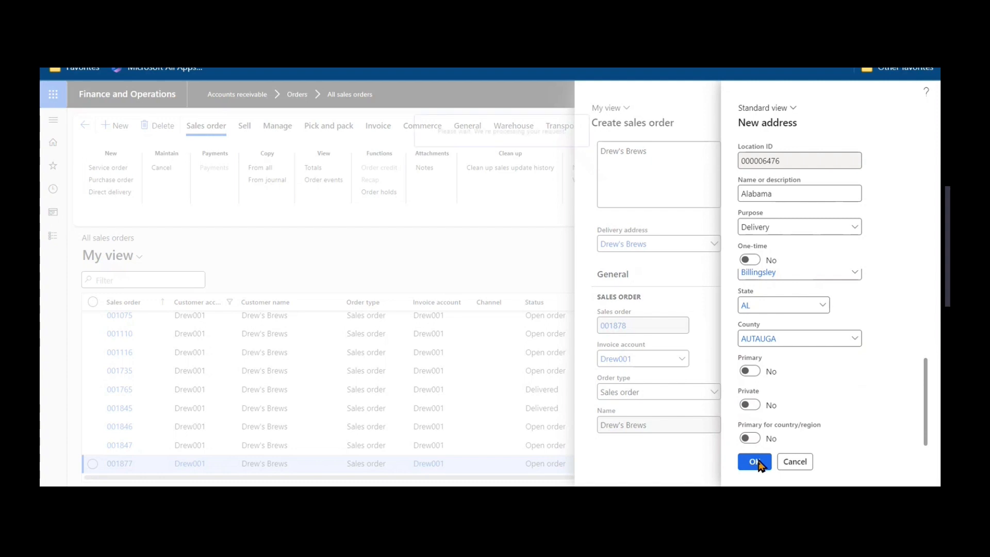
Set the sales order's site to 1 and warehouse to 13, and create the order.
{"action": "left_click", "coordinate": [772, 383]}
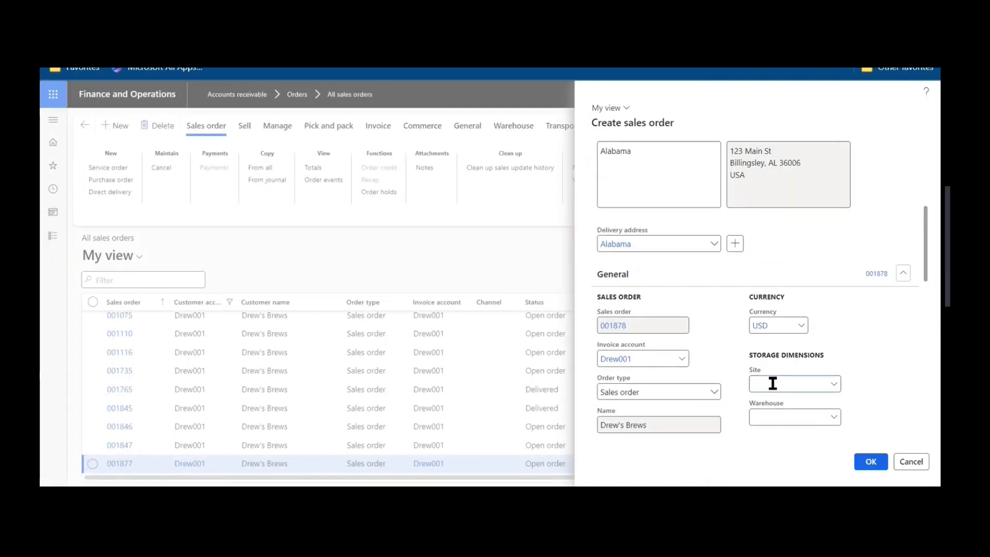
{"action": "type", "text": "13"}
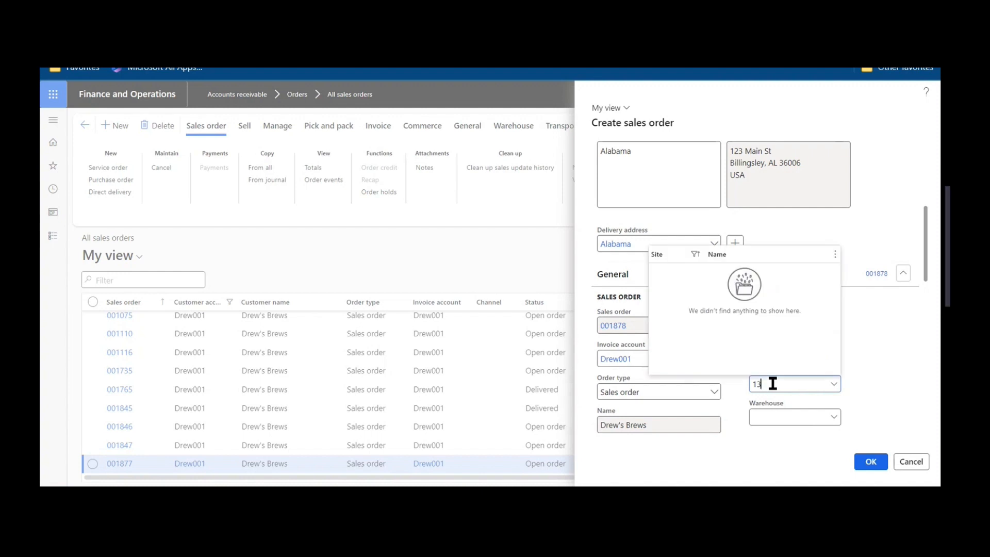
{"action": "key", "text": "BackSpace"}
{"action": "key", "text": "Tab"}
{"action": "type", "text": "13"}
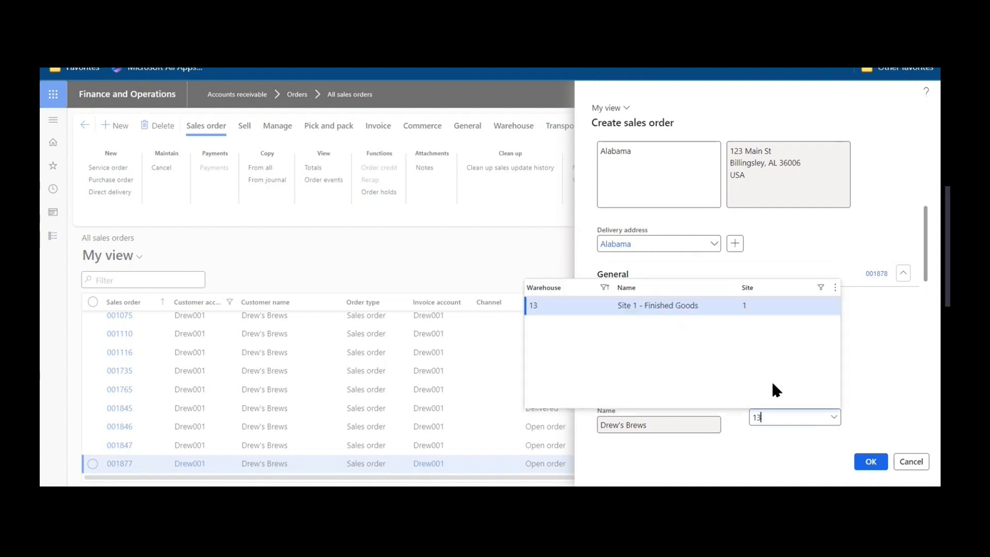
{"action": "key", "text": "Tab"}
{"action": "left_click", "coordinate": [870, 464]}
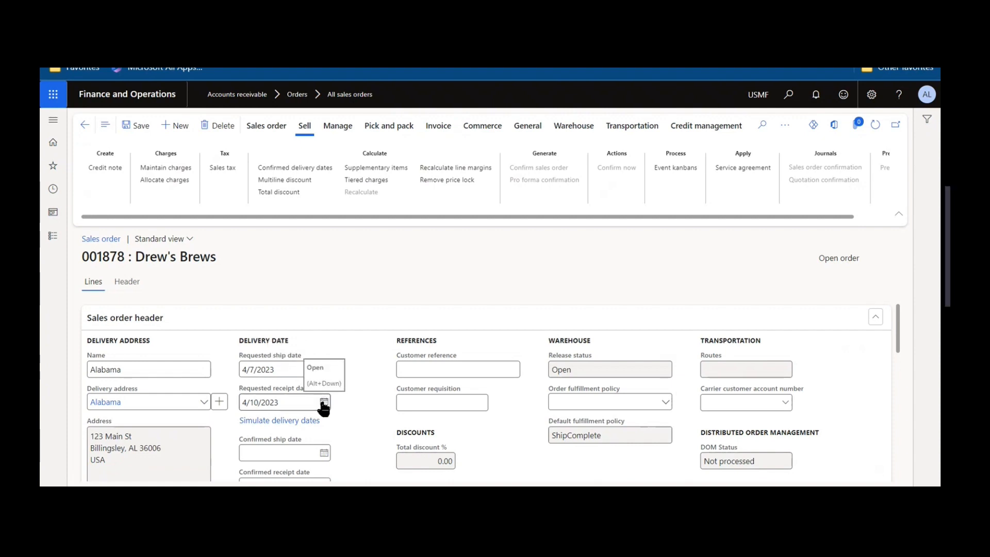
Set the requested ship date in the sales order header to 4/28/2023.
{"action": "left_click", "coordinate": [325, 370]}
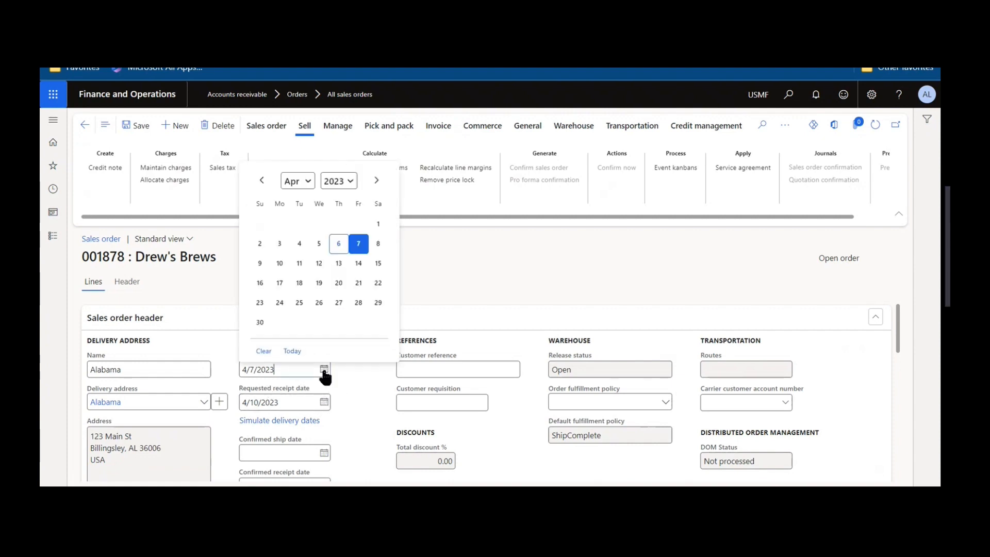
{"action": "left_click", "coordinate": [358, 302]}
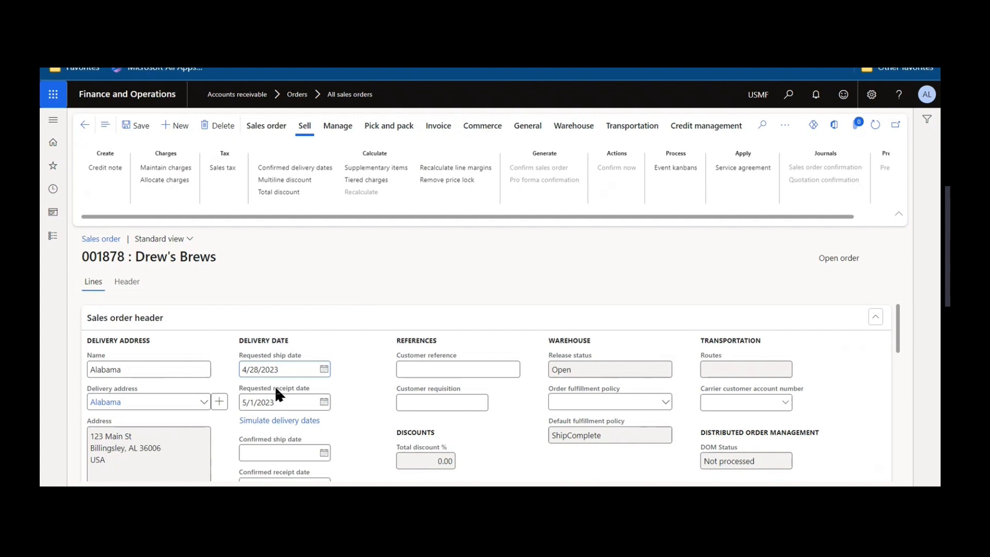
{"action": "left_click", "coordinate": [875, 317]}
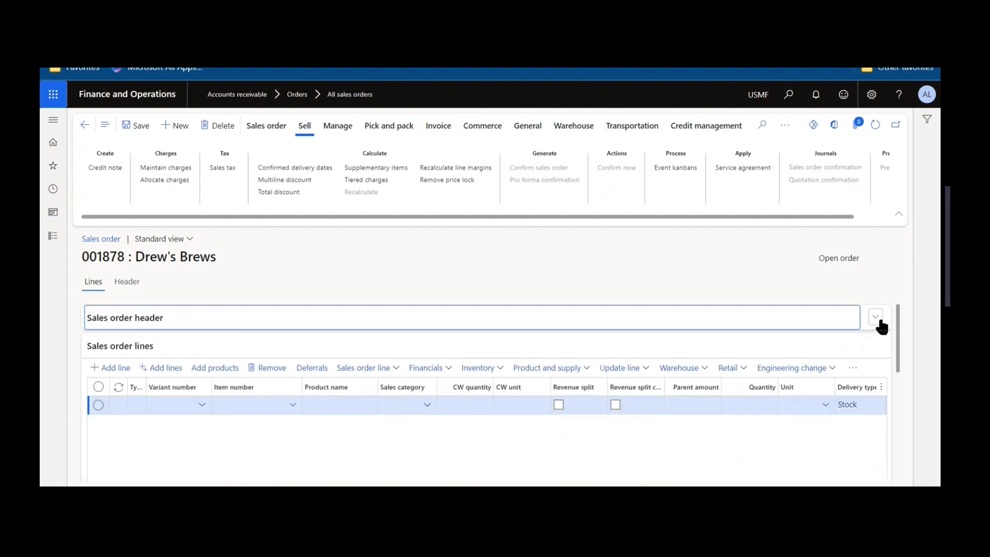
{"action": "left_click", "coordinate": [877, 319]}
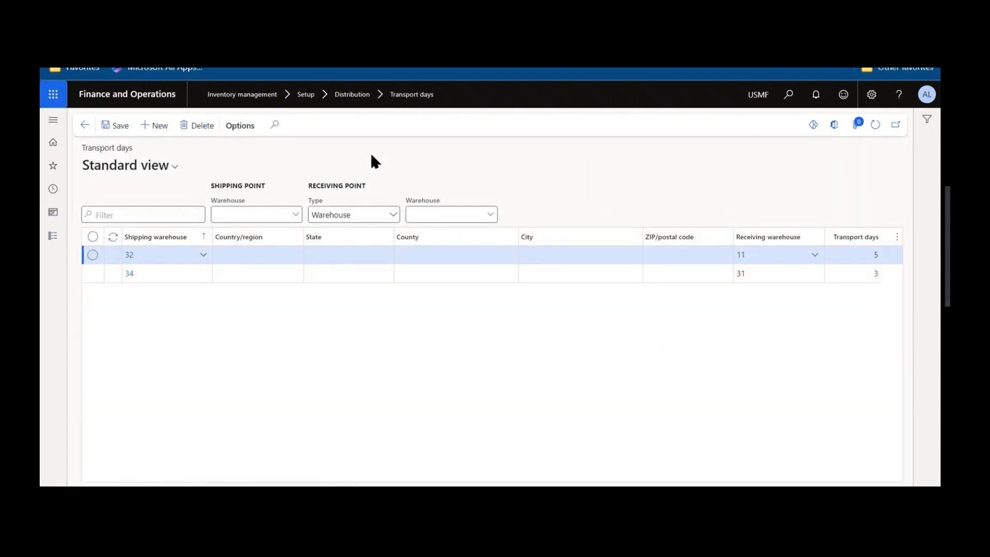
Open the list of transfer orders from the inbound orders of the Inventory management module.
{"action": "left_click", "coordinate": [172, 238]}
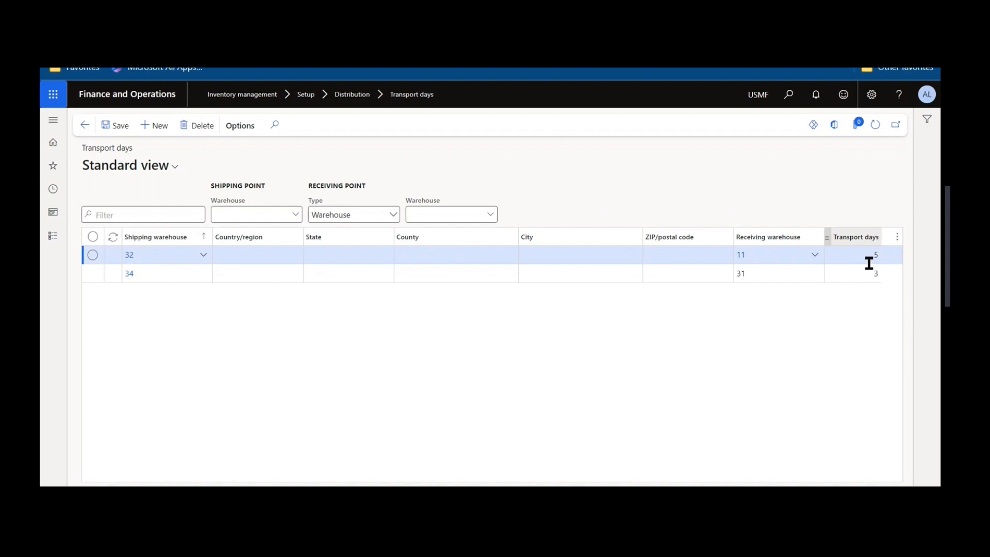
{"action": "left_click", "coordinate": [53, 120]}
{"action": "left_click", "coordinate": [110, 196]}
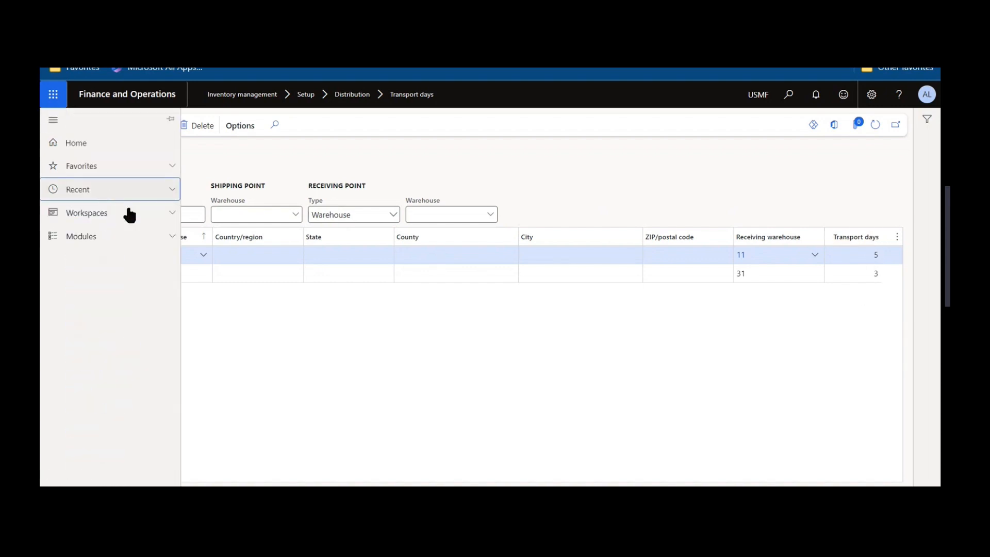
{"action": "left_click", "coordinate": [157, 240]}
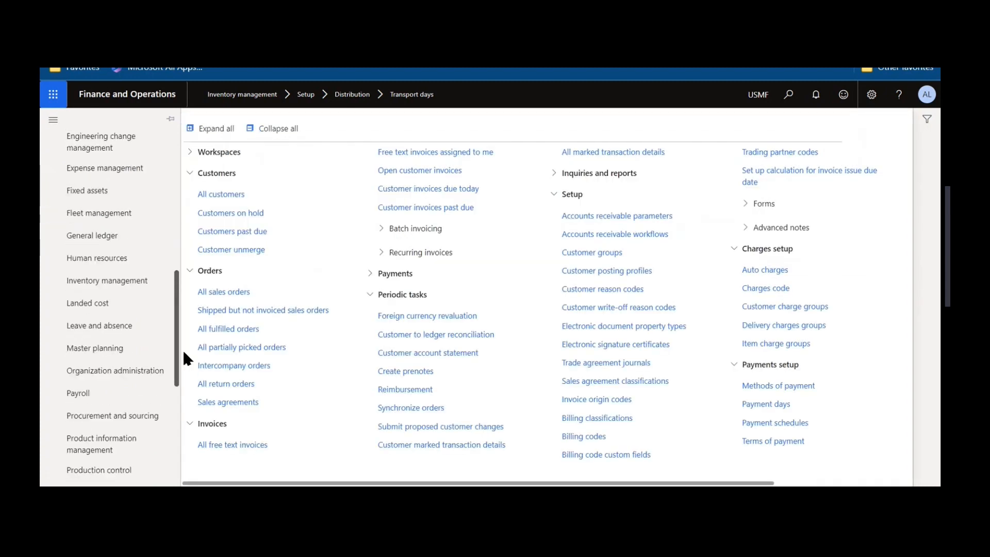
{"action": "left_click", "coordinate": [125, 289]}
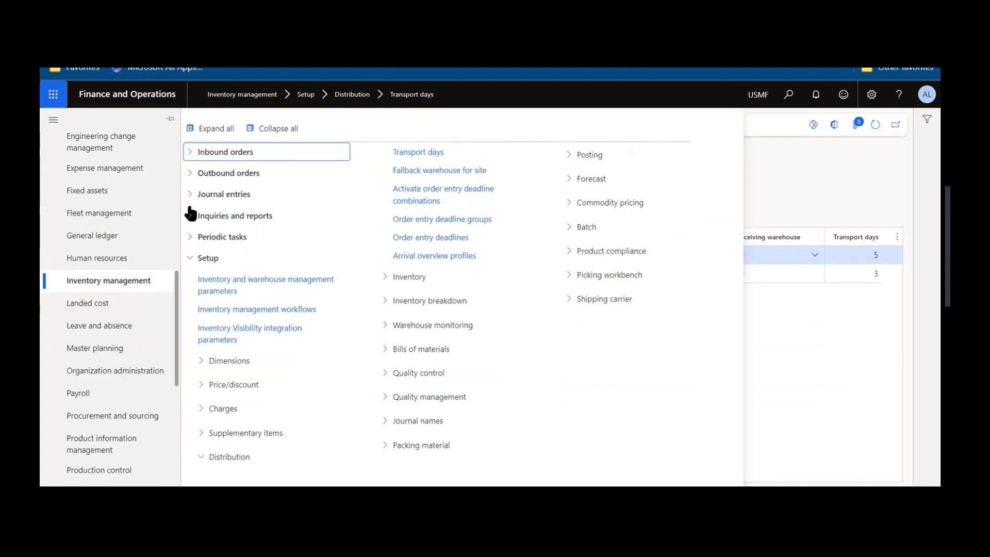
{"action": "left_click", "coordinate": [217, 159]}
{"action": "left_click", "coordinate": [250, 210]}
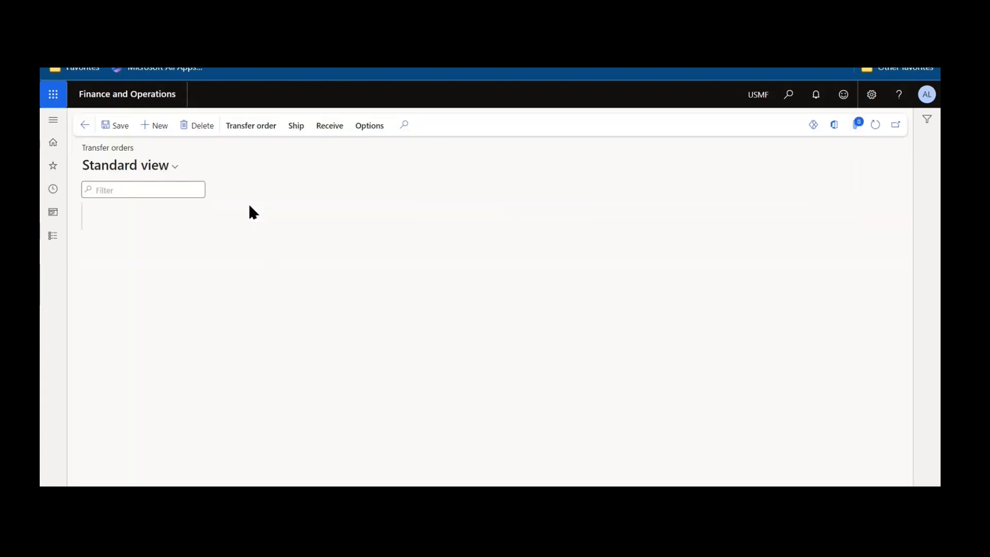
Create a new transfer order with 32 as the from warehouse and 11 as the to warehouse.
{"action": "left_click", "coordinate": [155, 125]}
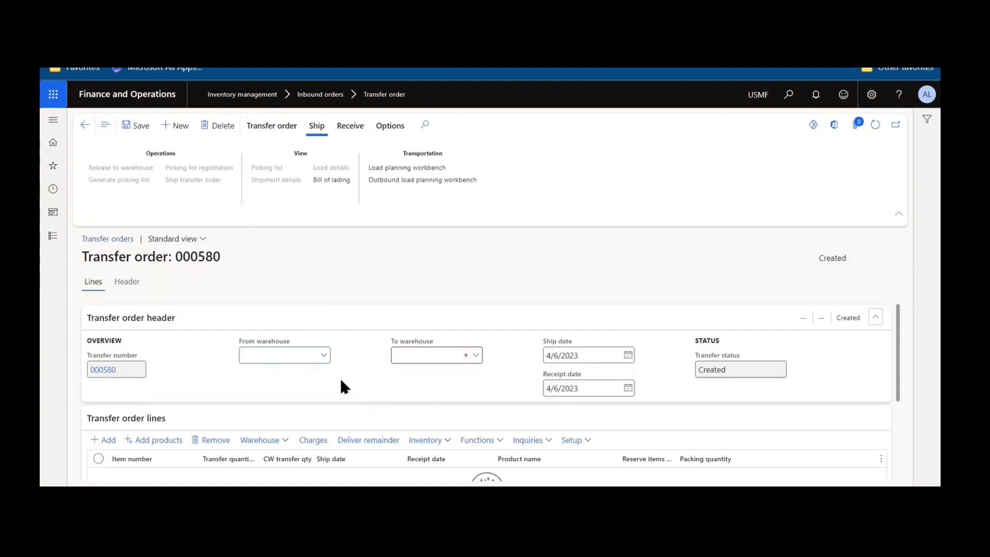
{"action": "type", "text": "32"}
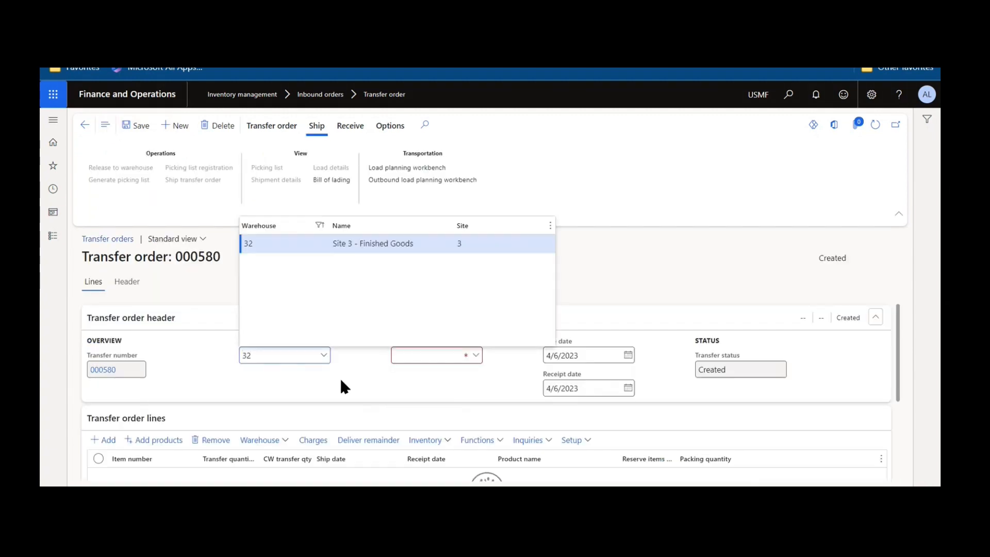
{"action": "key", "text": "Tab"}
{"action": "type", "text": "11"}
{"action": "key", "text": "Tab"}
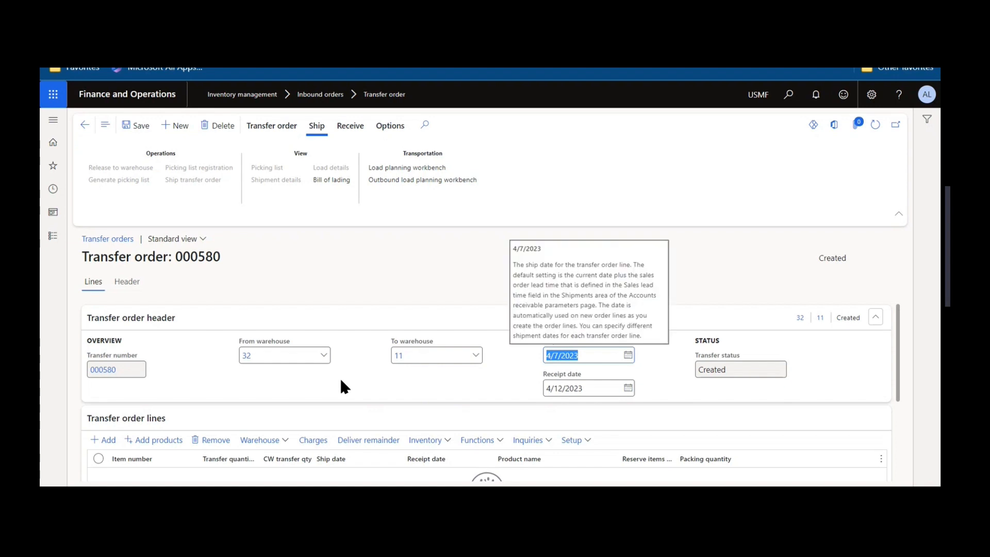
Set the transfer order's ship date to 4/17/2023, then save and close the order.
{"action": "left_click", "coordinate": [627, 356]}
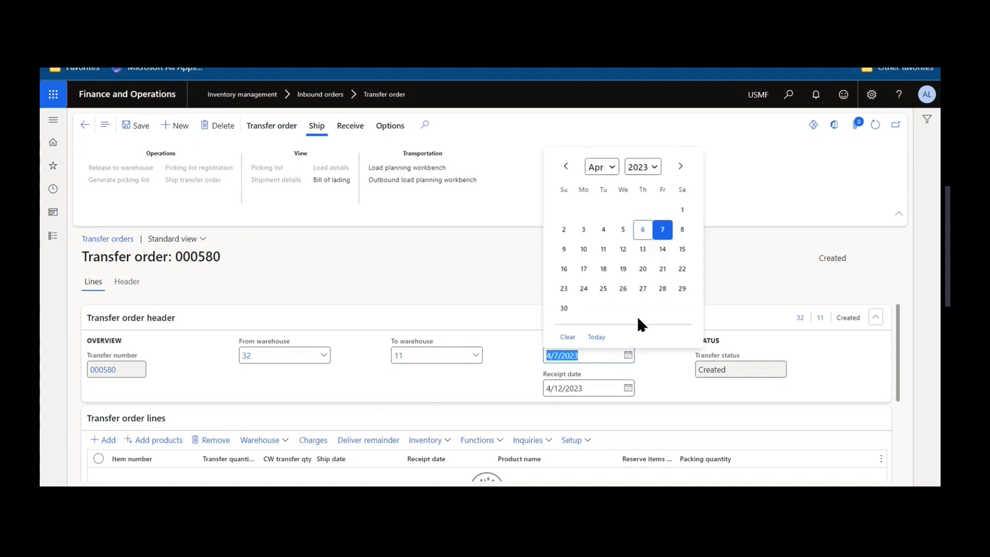
{"action": "left_click", "coordinate": [585, 269]}
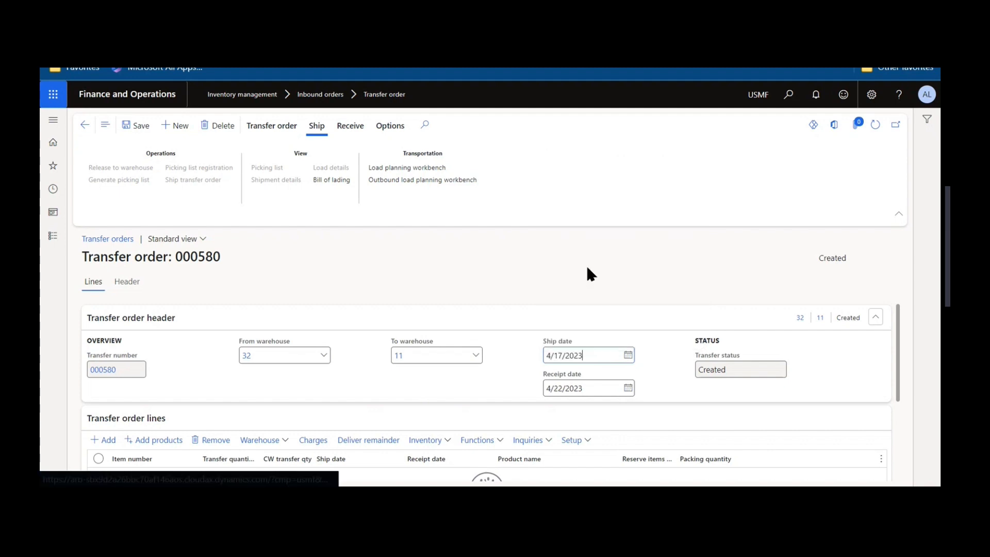
{"action": "left_click", "coordinate": [132, 127]}
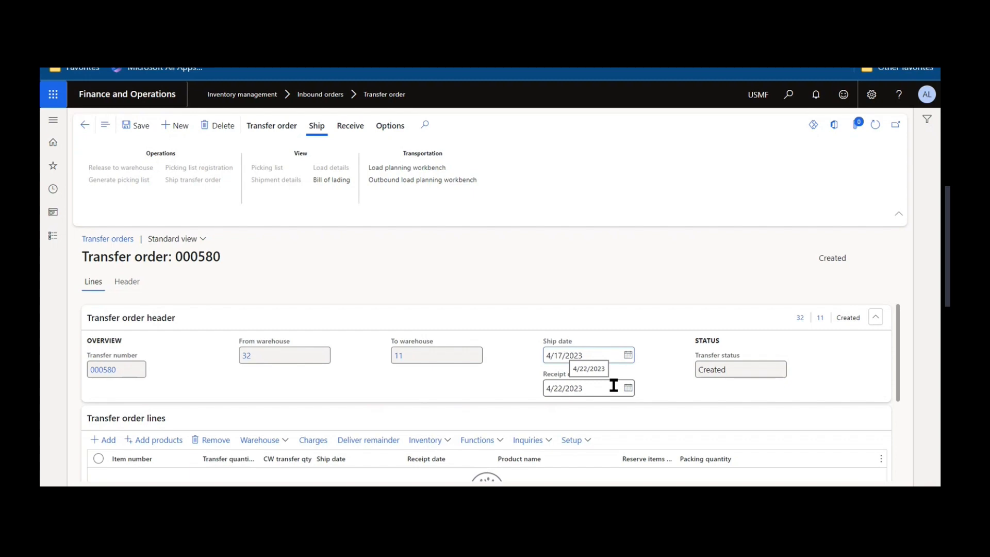
{"action": "left_click", "coordinate": [86, 125]}
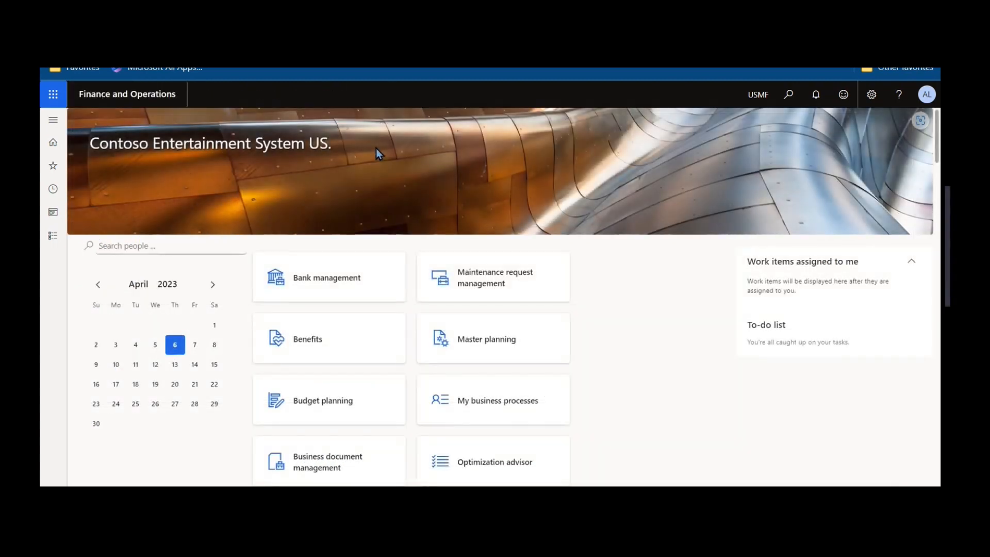